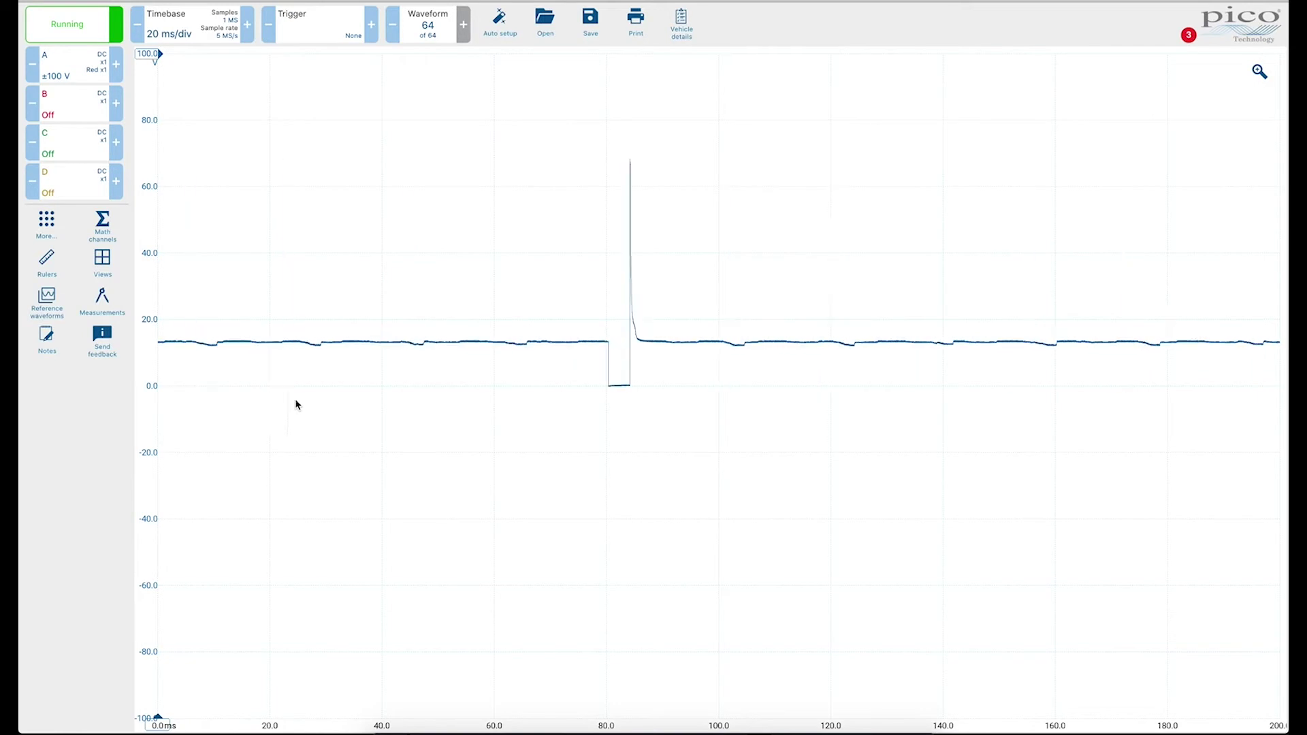
Run Auto setup, reset the scope to its default configuration, and bring up channel A's options.
left_click(47, 224)
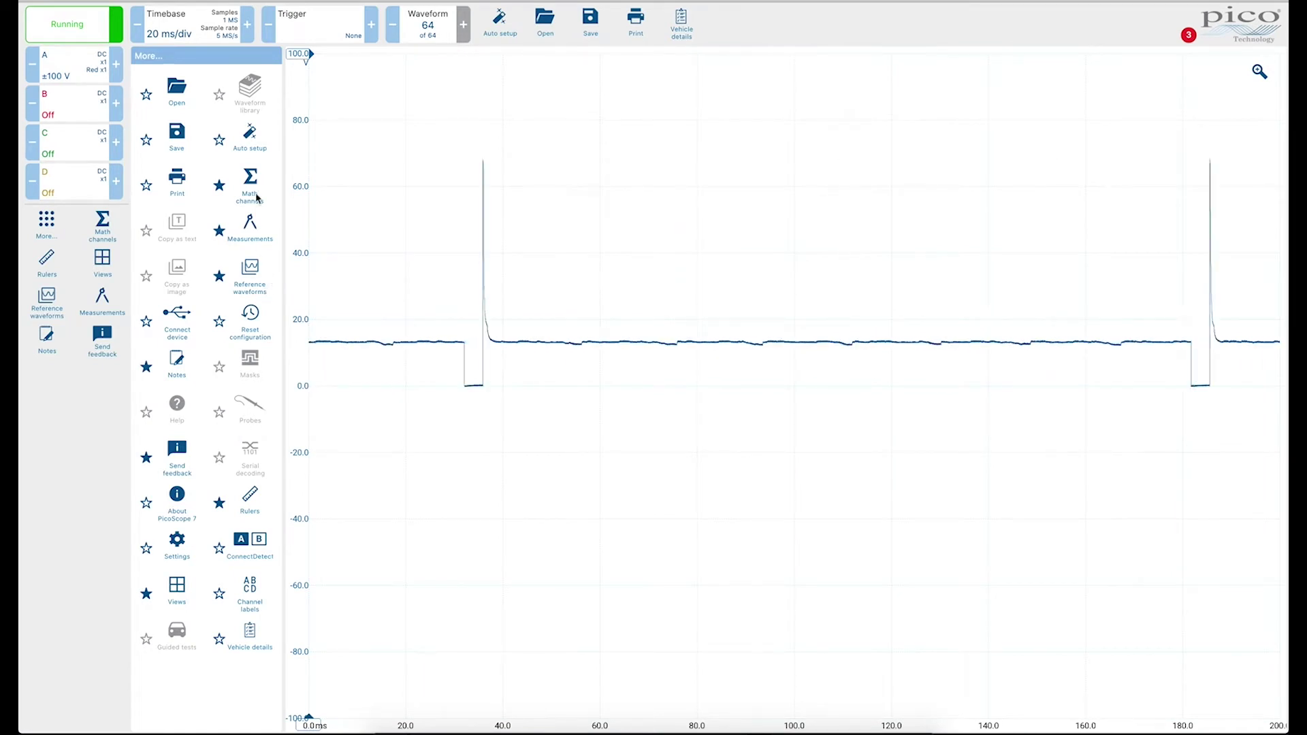
left_click(250, 133)
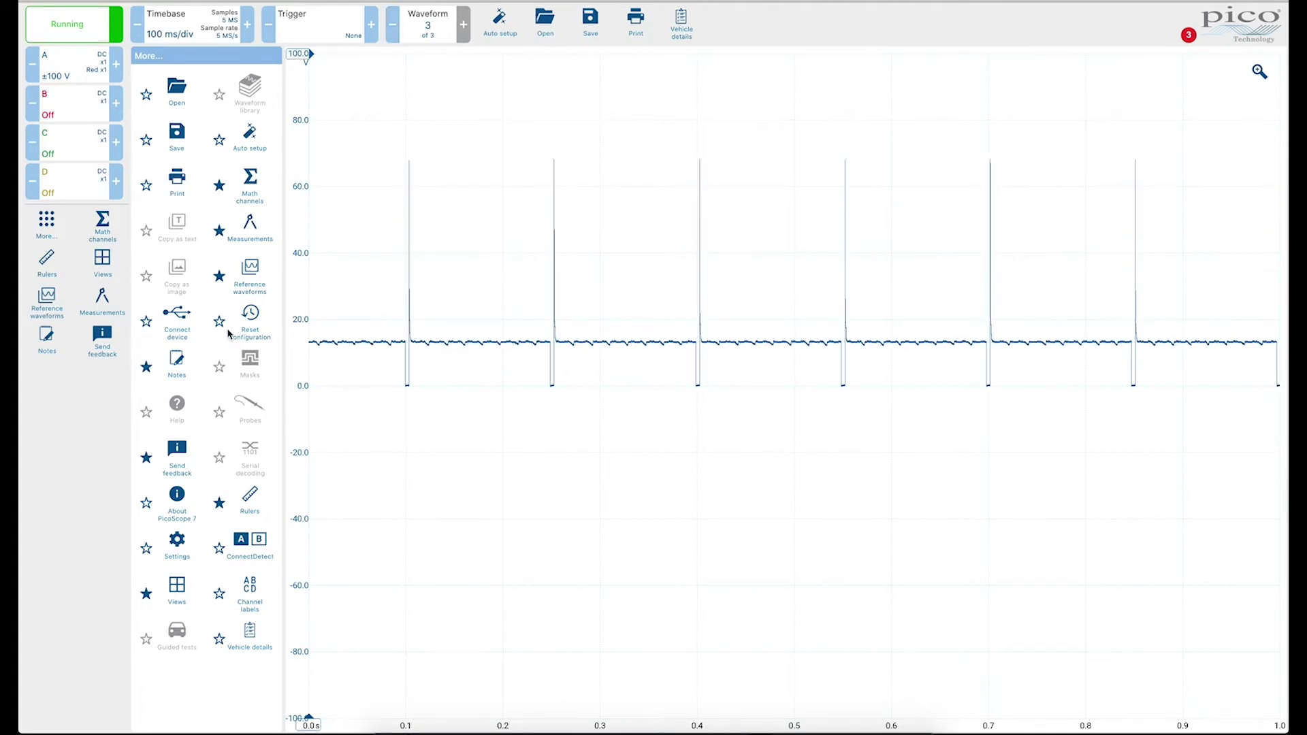
left_click(248, 325)
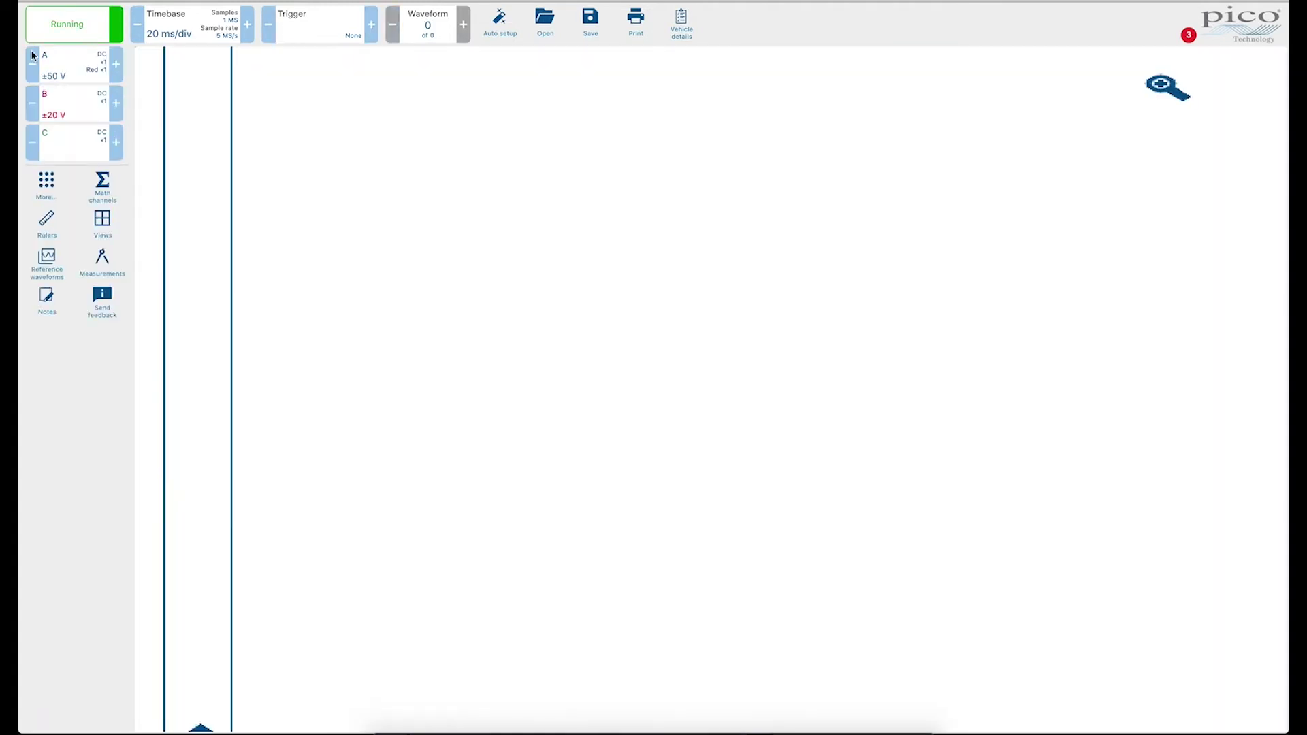
left_click(54, 81)
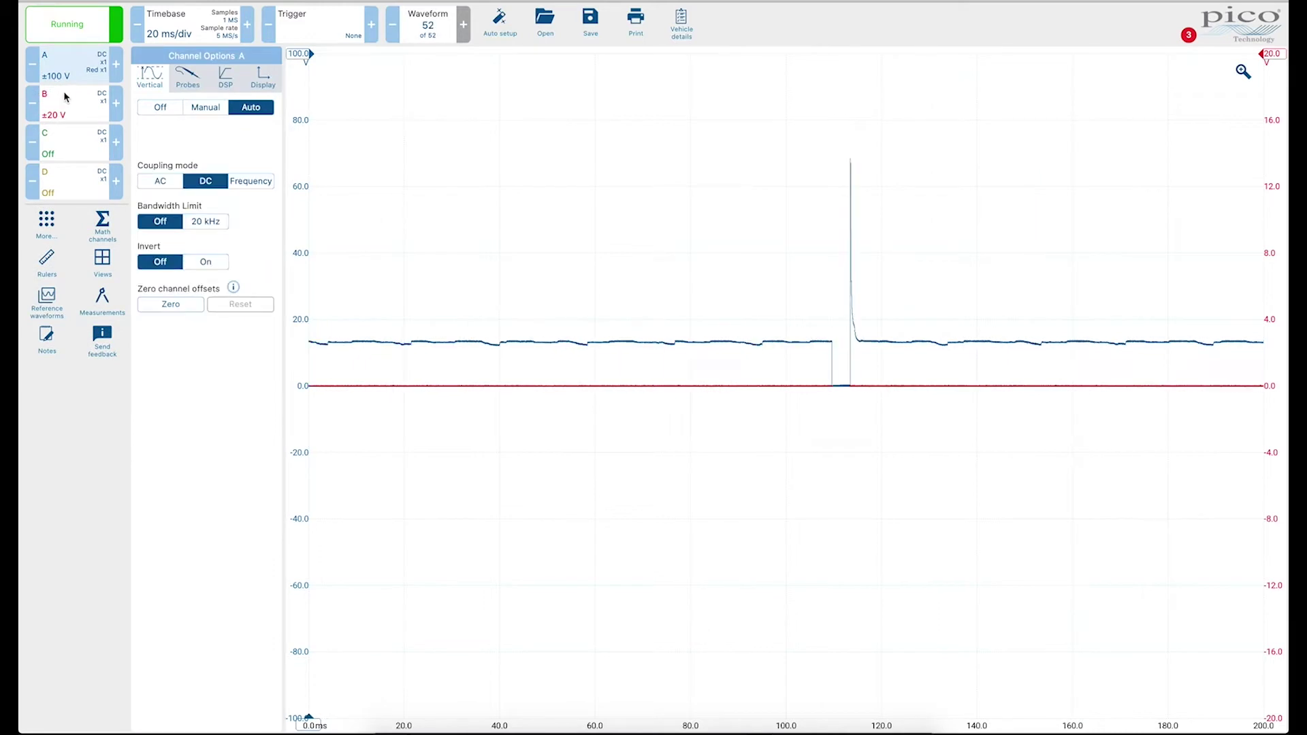
Turn channel B off and fix channel A at a manual ±100 V range.
left_click(98, 115)
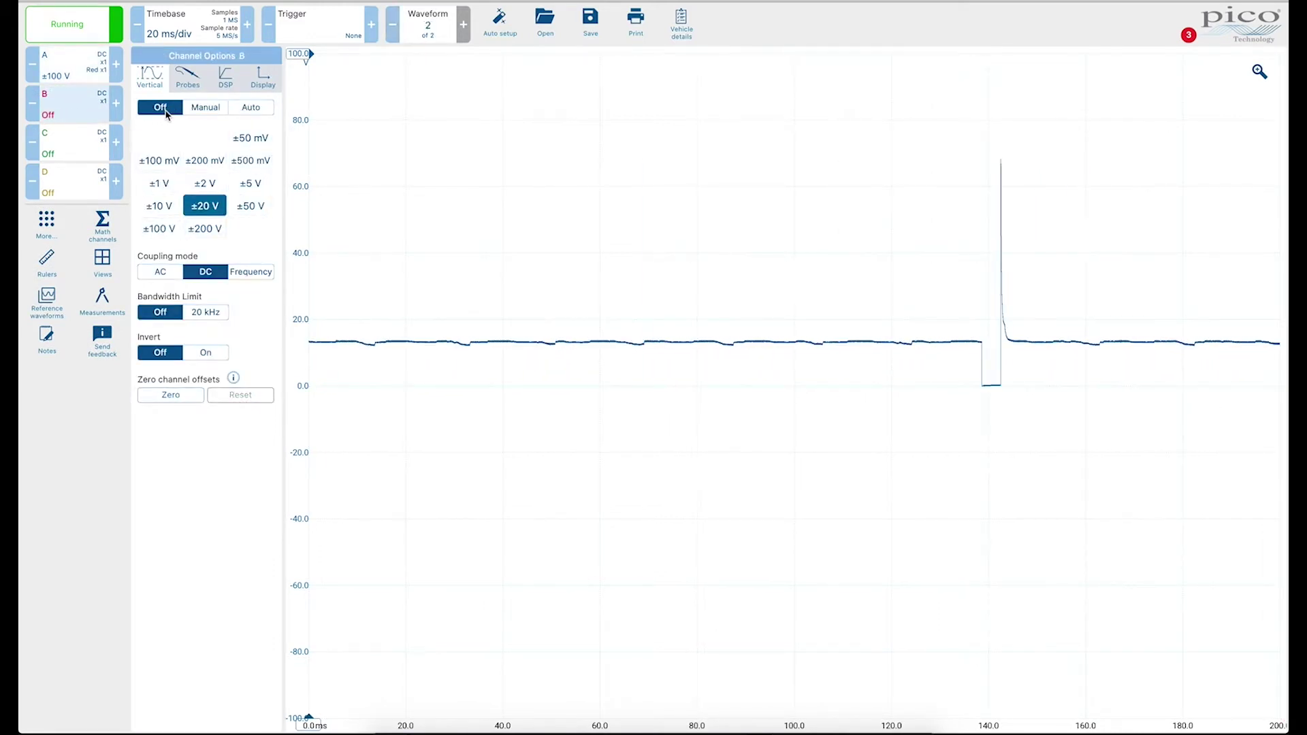
left_click(64, 53)
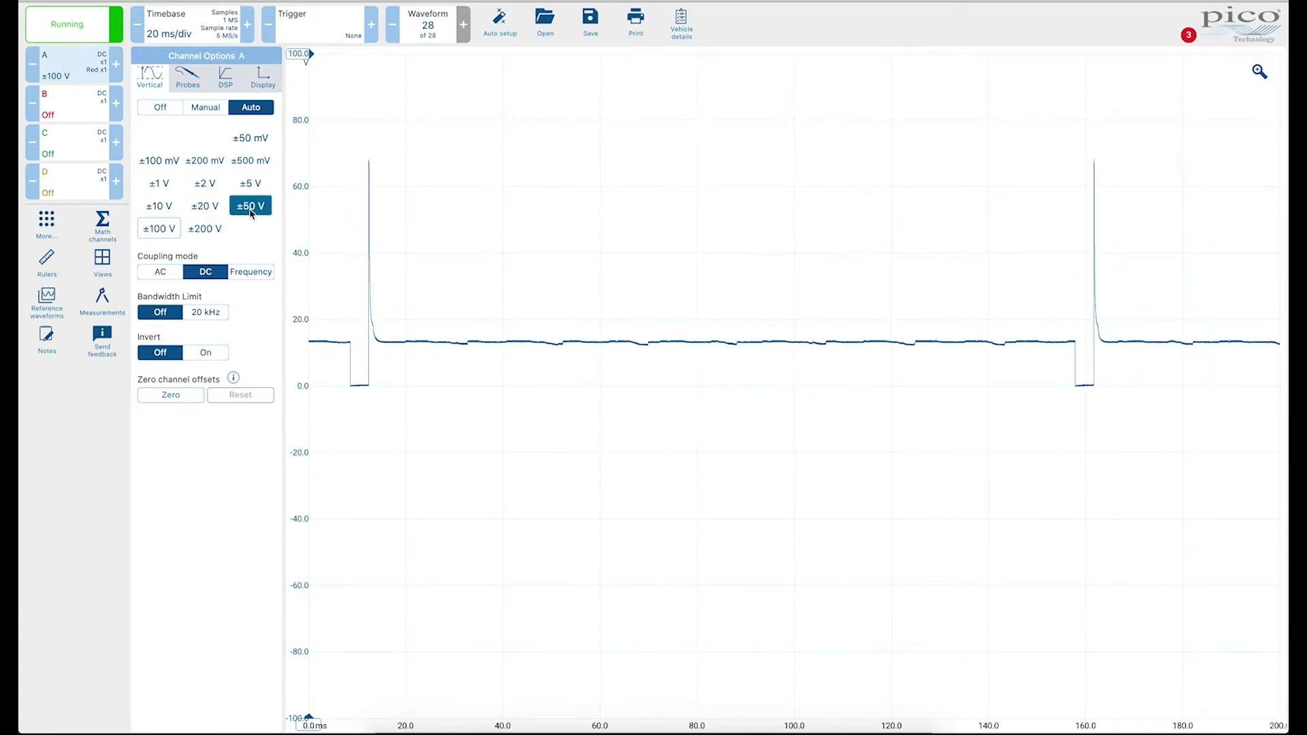
left_click(251, 209)
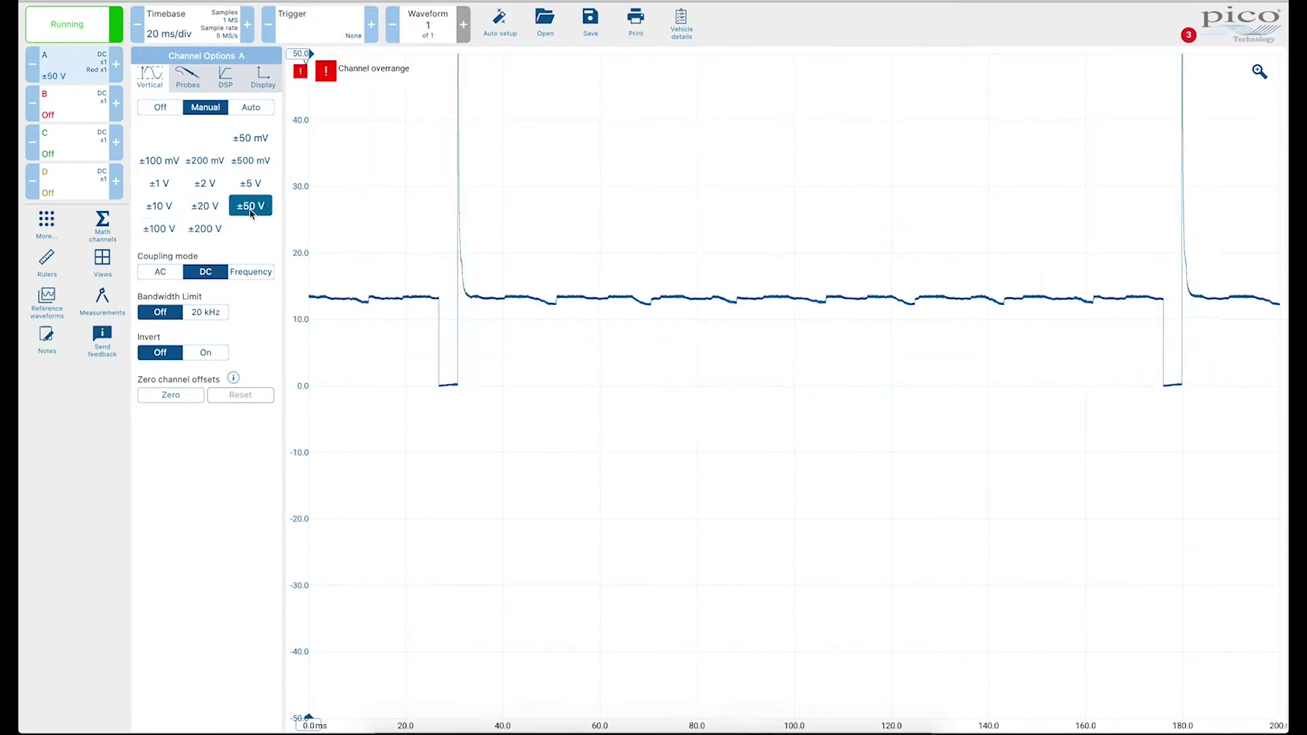
left_click(155, 231)
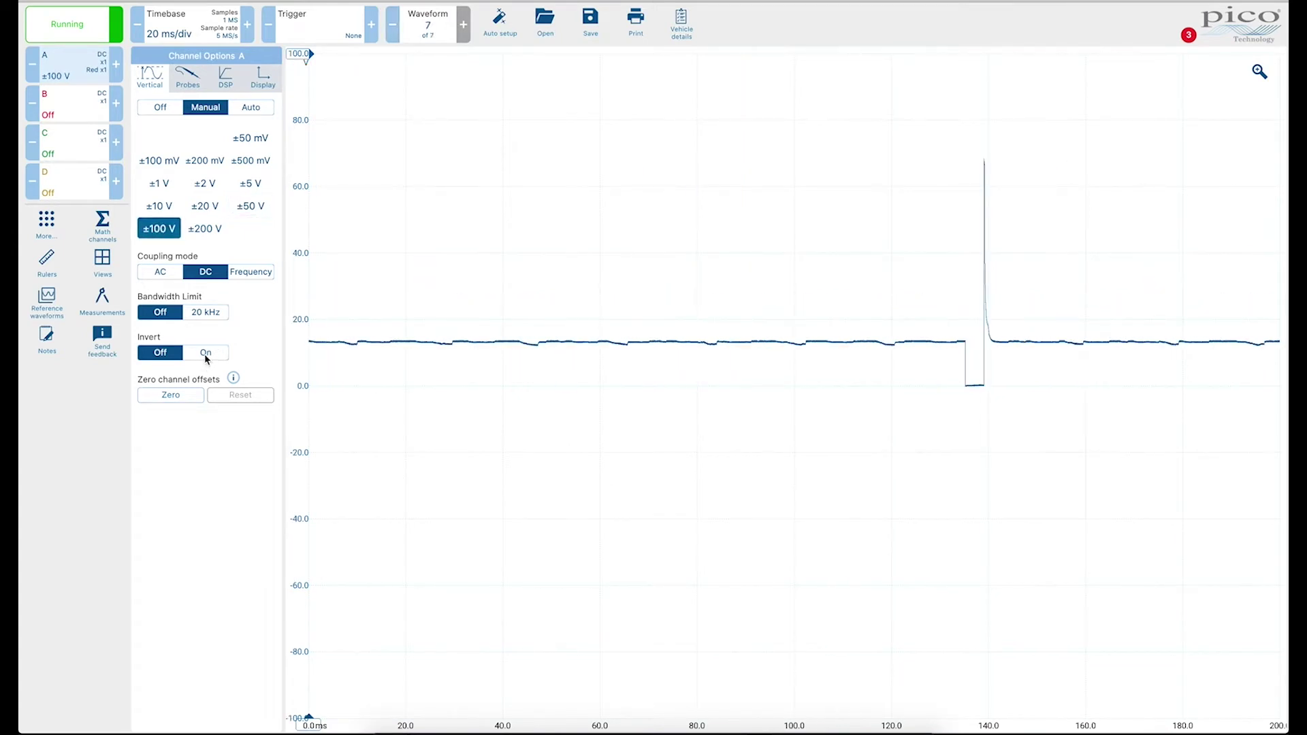
left_click(204, 83)
left_click(264, 88)
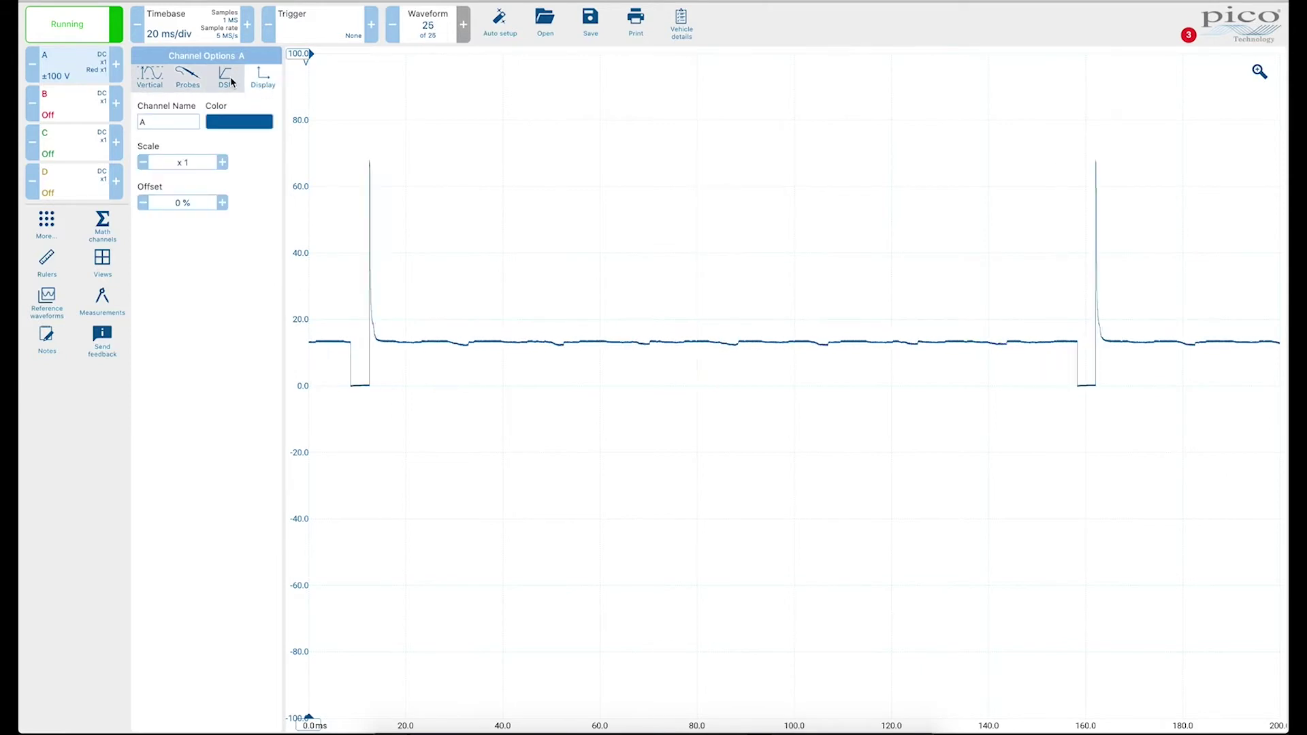
Lower channel A's display offset to −14% and set its scale to x2.
left_click(142, 204)
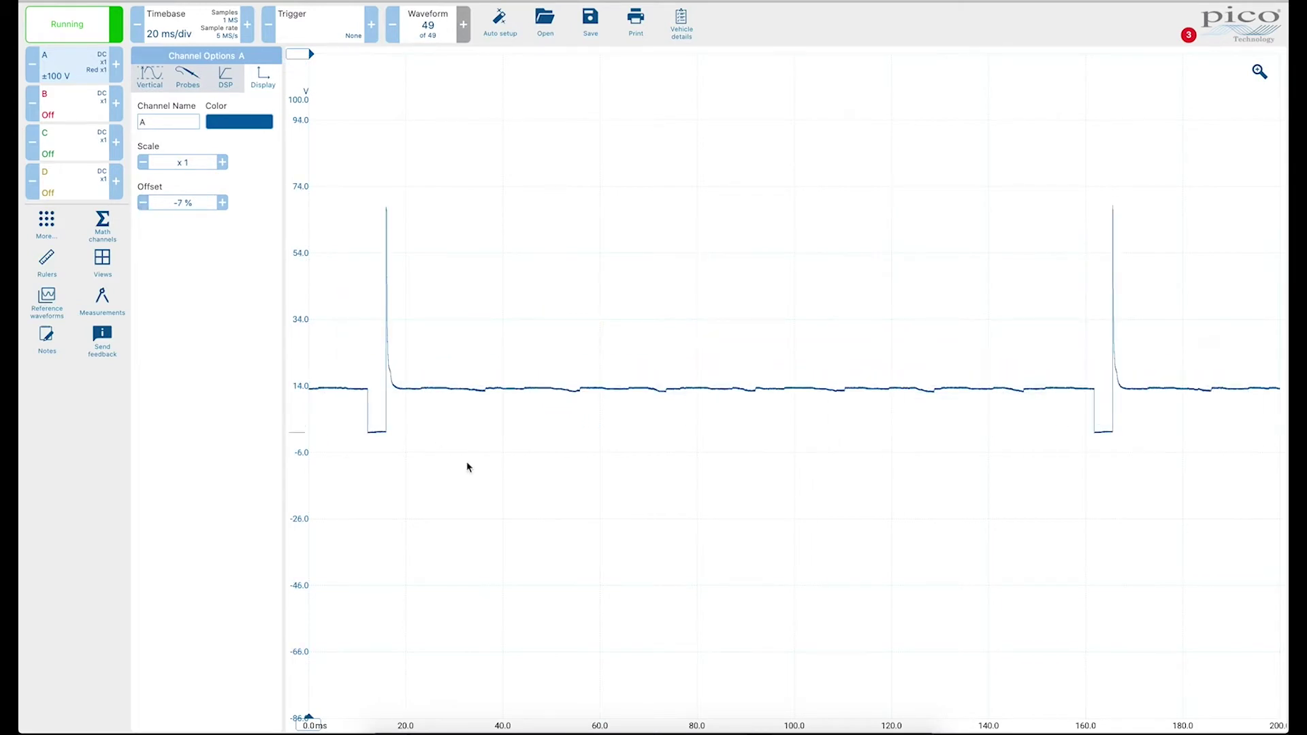
left_click_drag(292, 385, 292, 556)
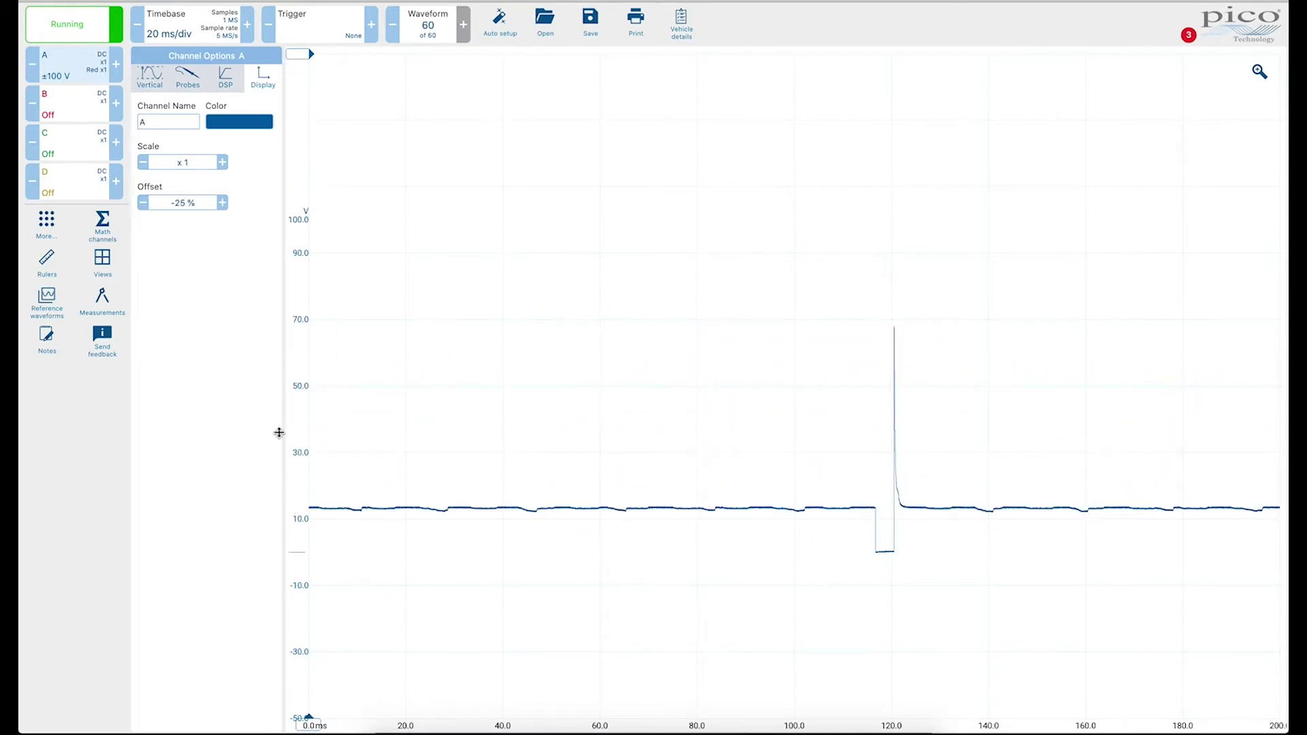
left_click(221, 162)
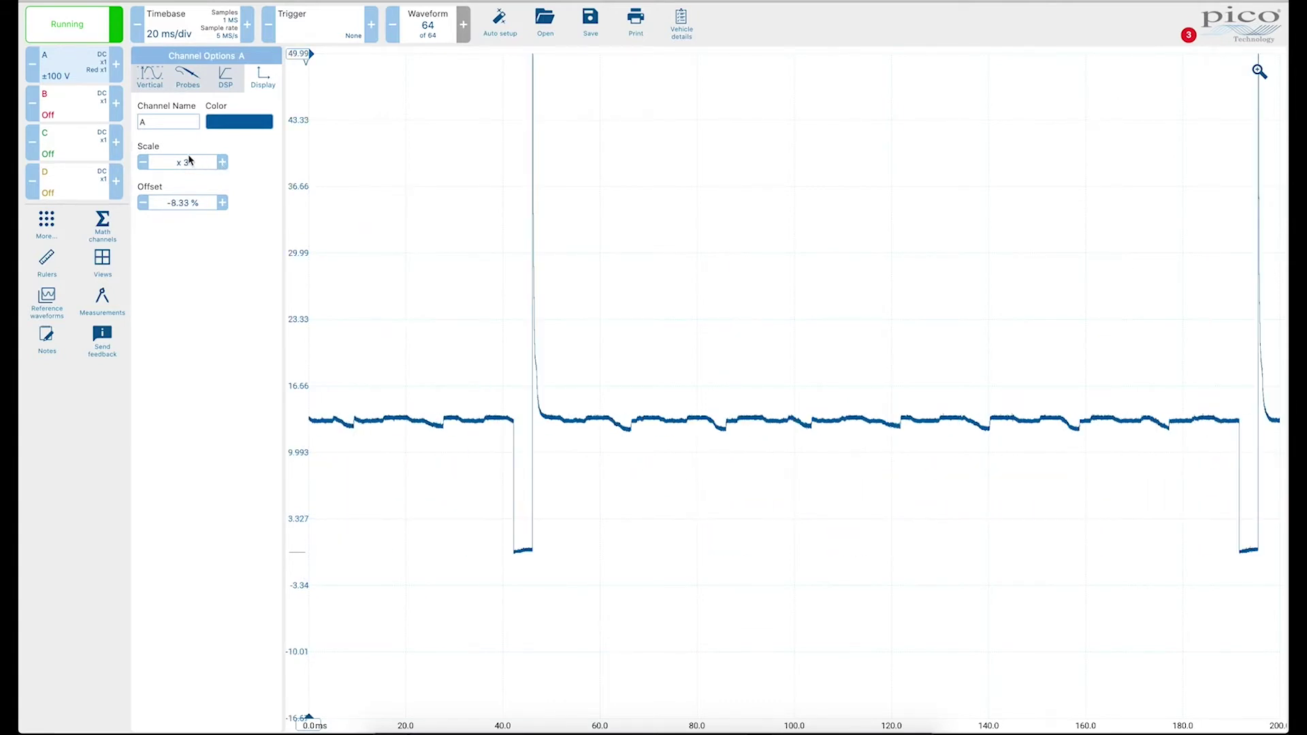
left_click(143, 163)
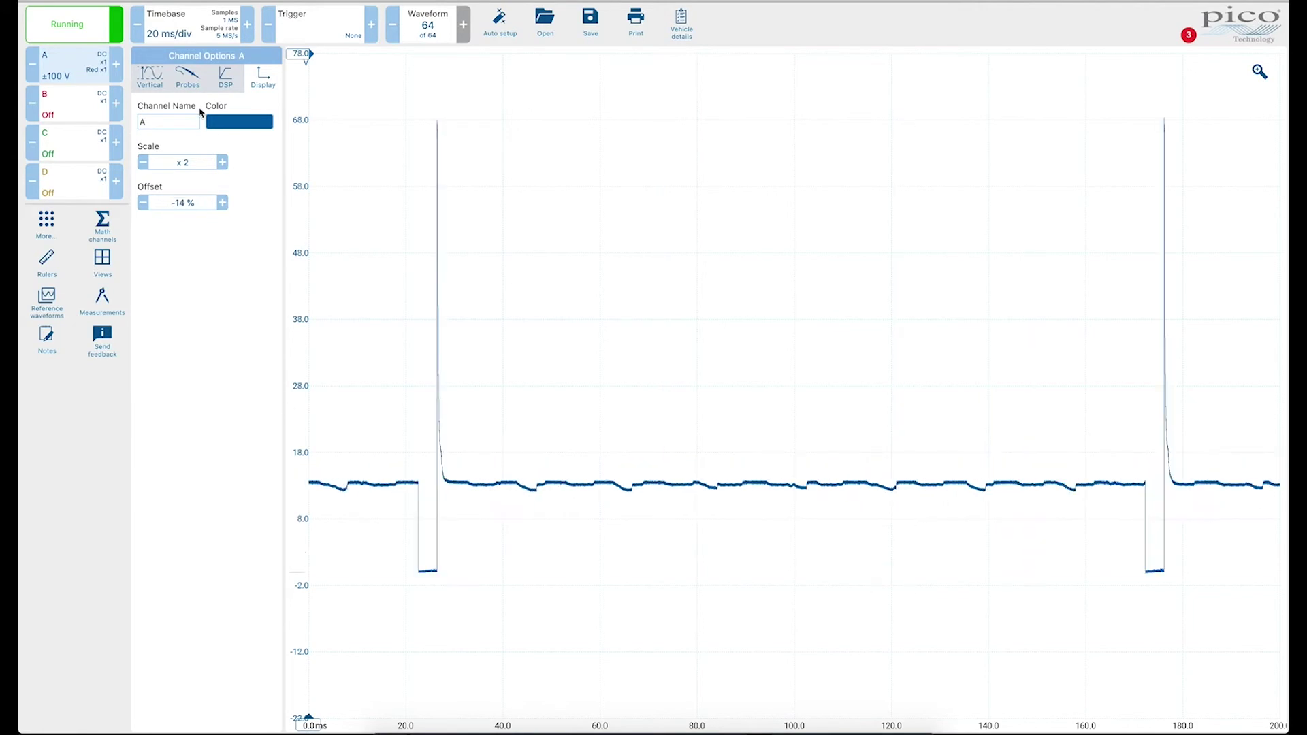
left_click(88, 69)
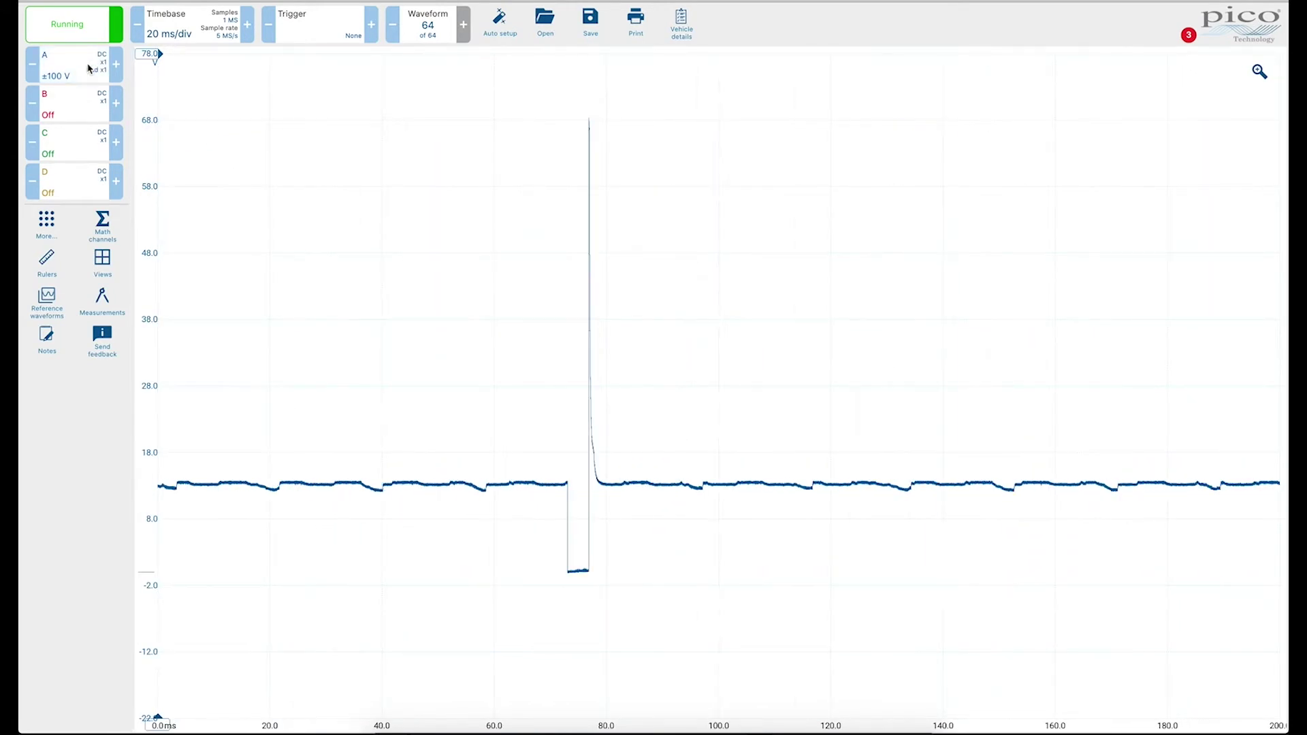
Set Auto triggering on channel A rising at 25 V, ~76% pre-trigger, 2 ms/div timebase.
left_click(89, 68)
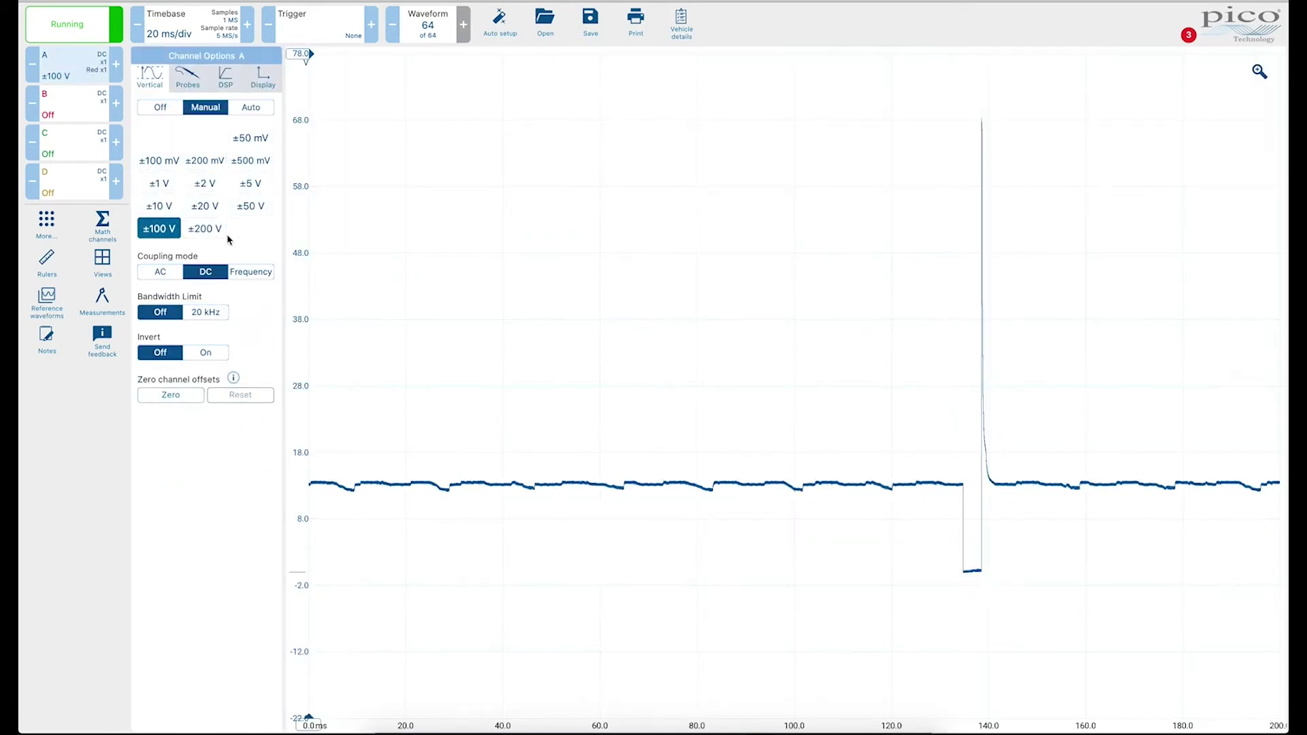
left_click(139, 26)
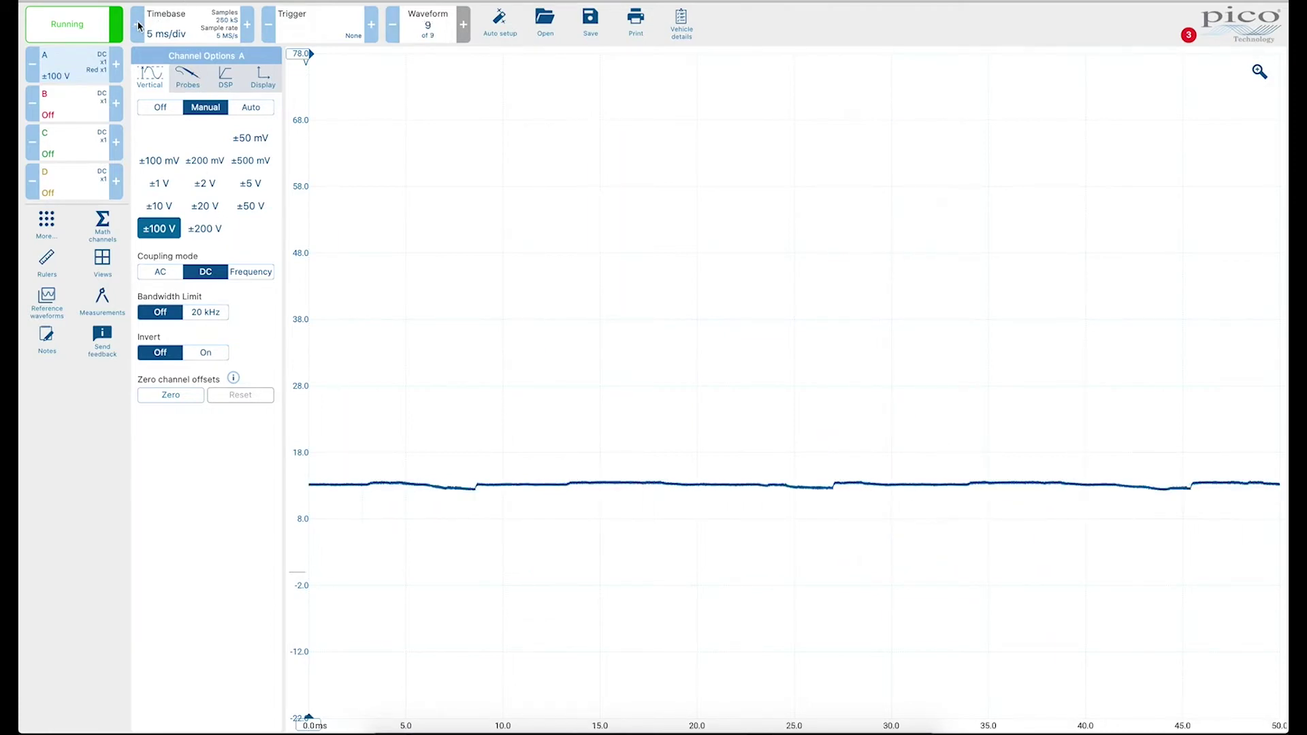
left_click(305, 34)
left_click(371, 26)
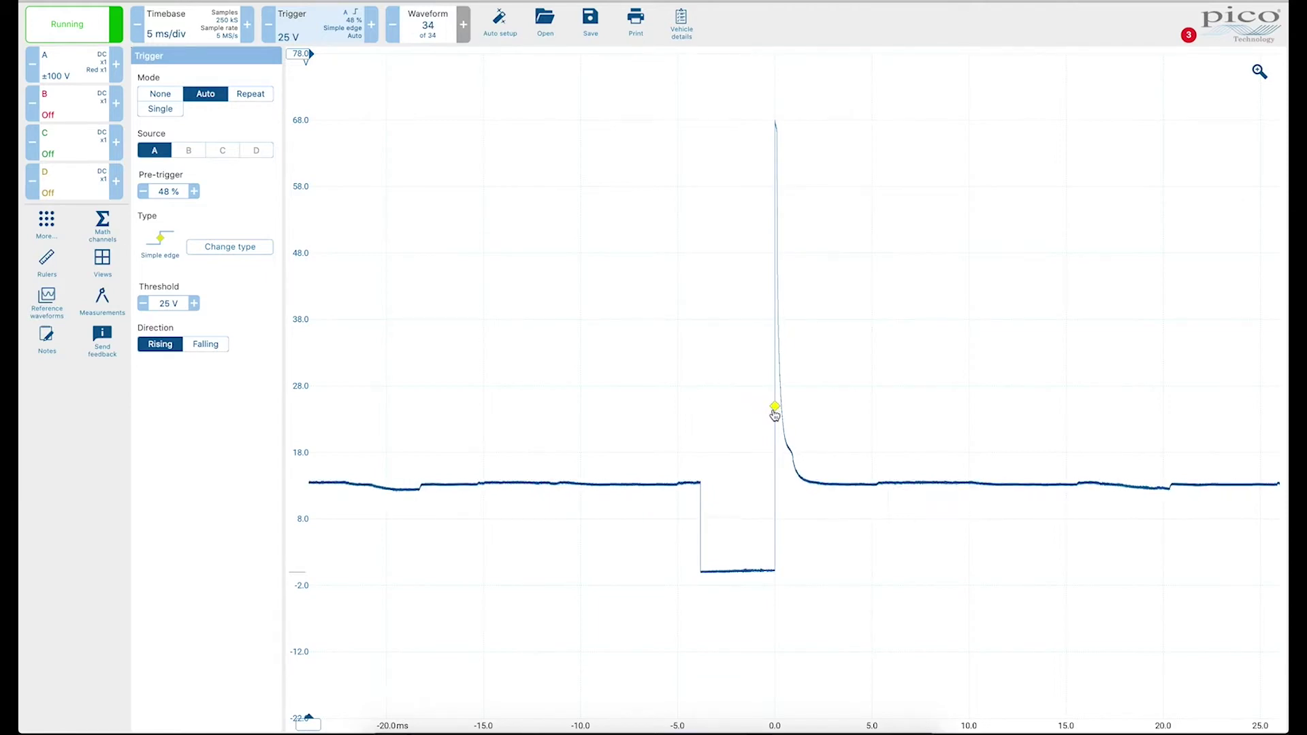
left_click_drag(775, 414, 1048, 411)
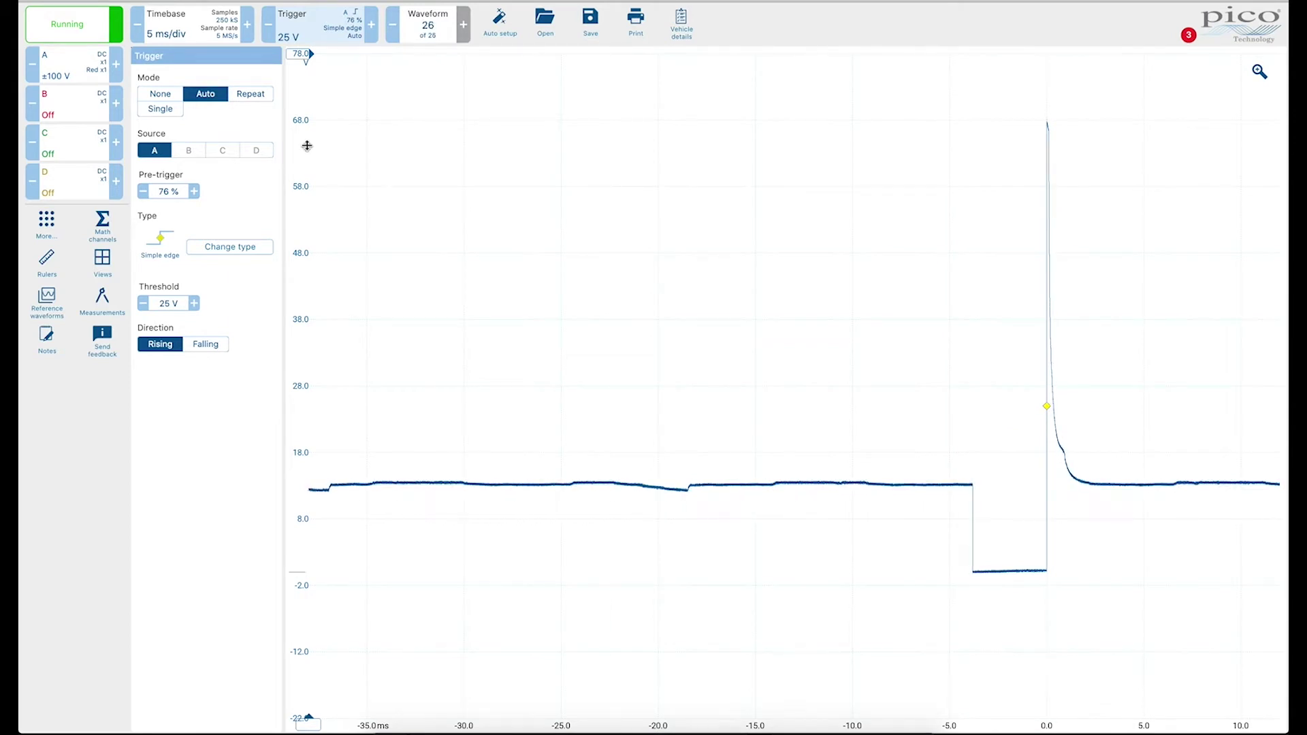
left_click(249, 29)
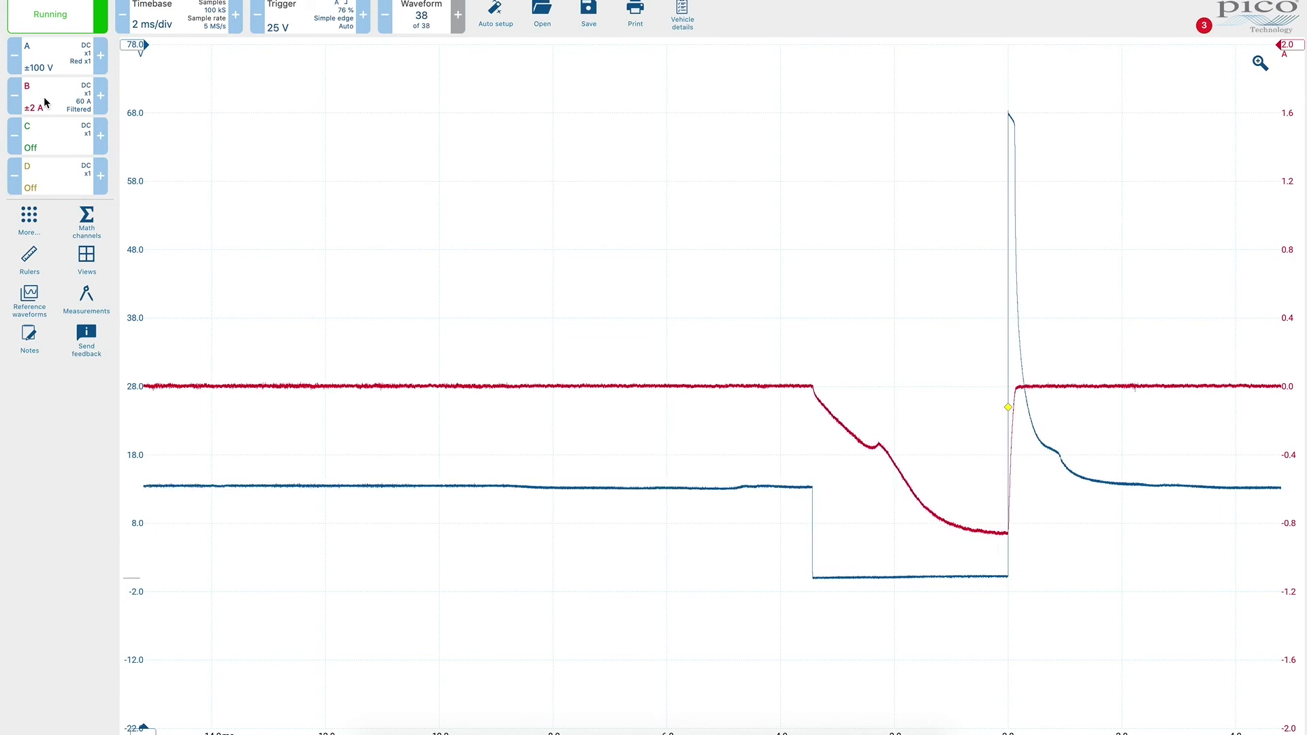
Invert channel B and move its current trace below channel A's raised voltage trace.
left_click(45, 102)
left_click(196, 285)
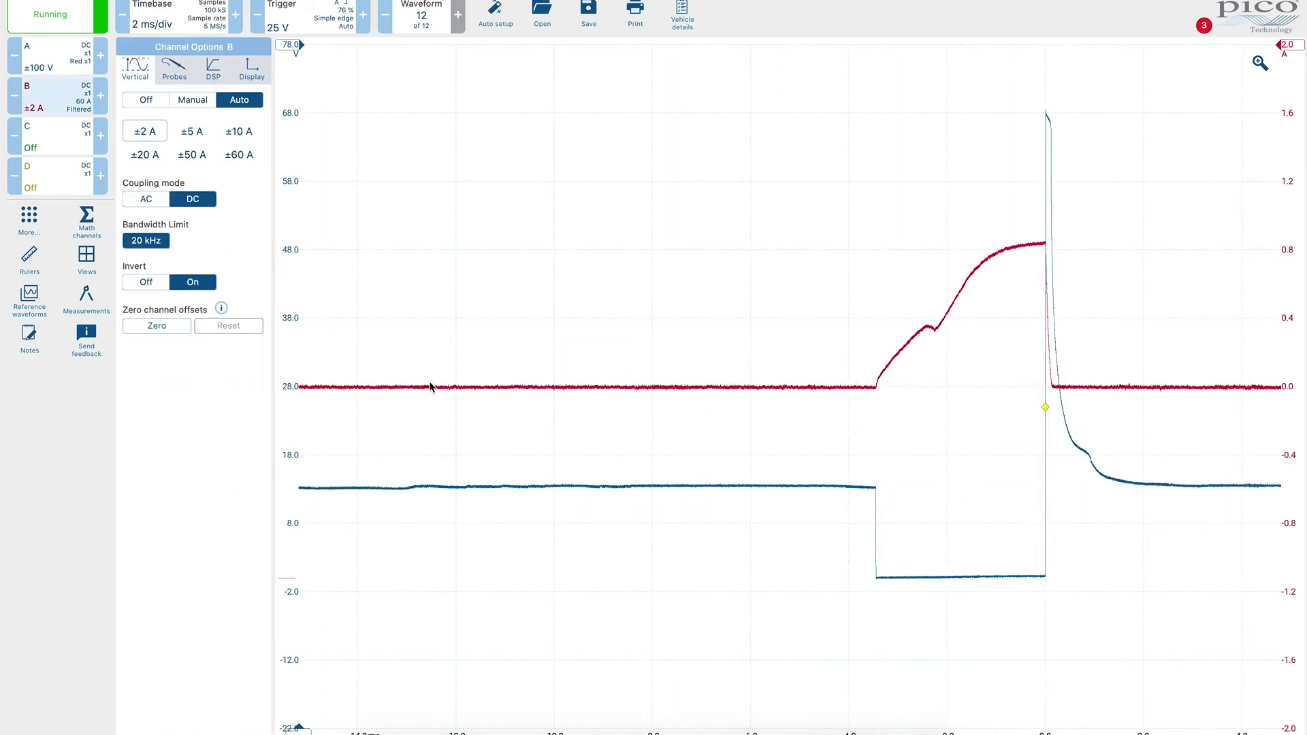
left_click(613, 323)
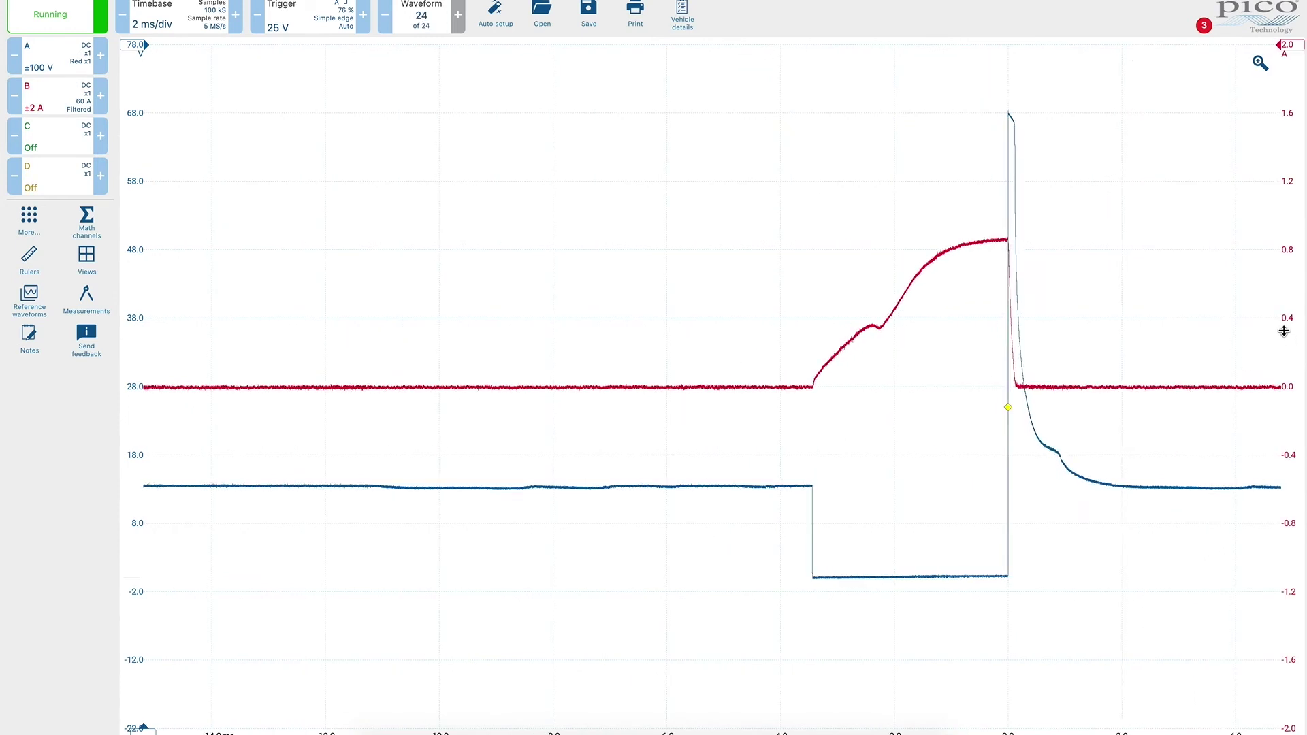
left_click_drag(1279, 386, 1279, 660)
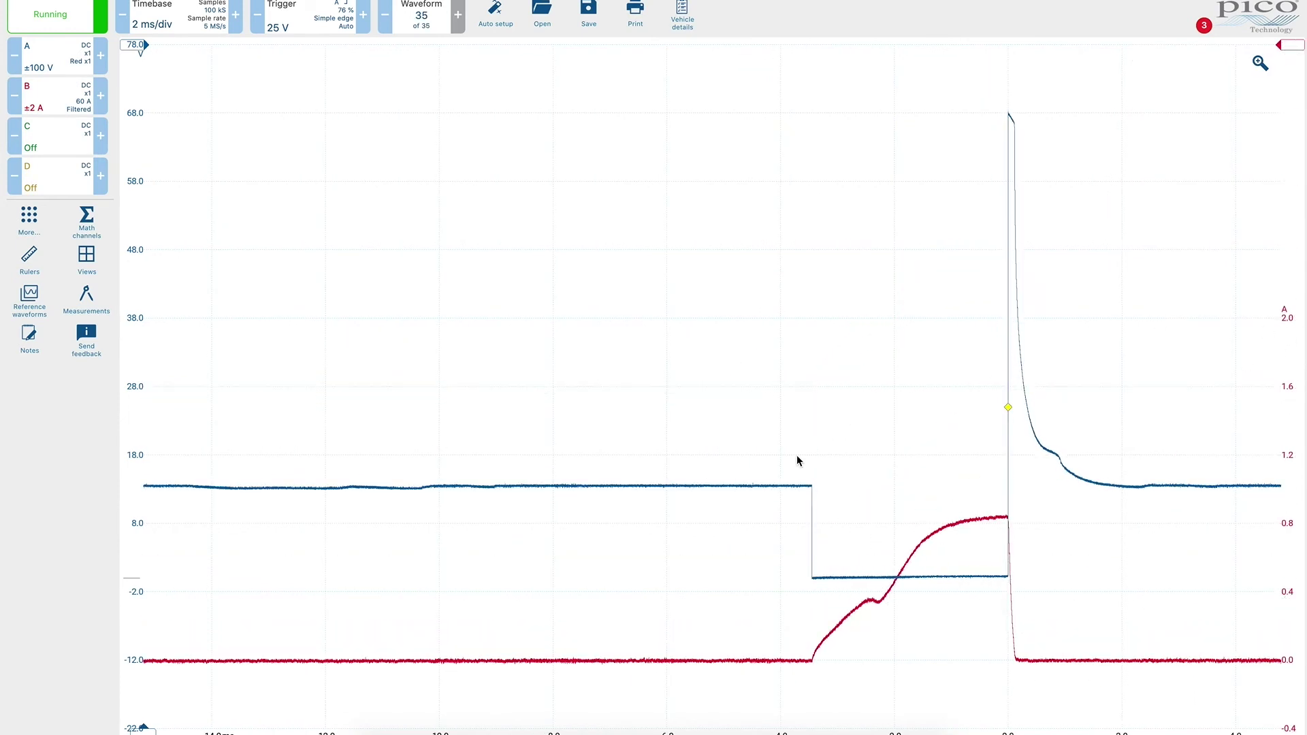
mouse_move(131, 351)
left_mouse_down()
mouse_move(134, 339)
mouse_move(134, 378)
left_mouse_up()
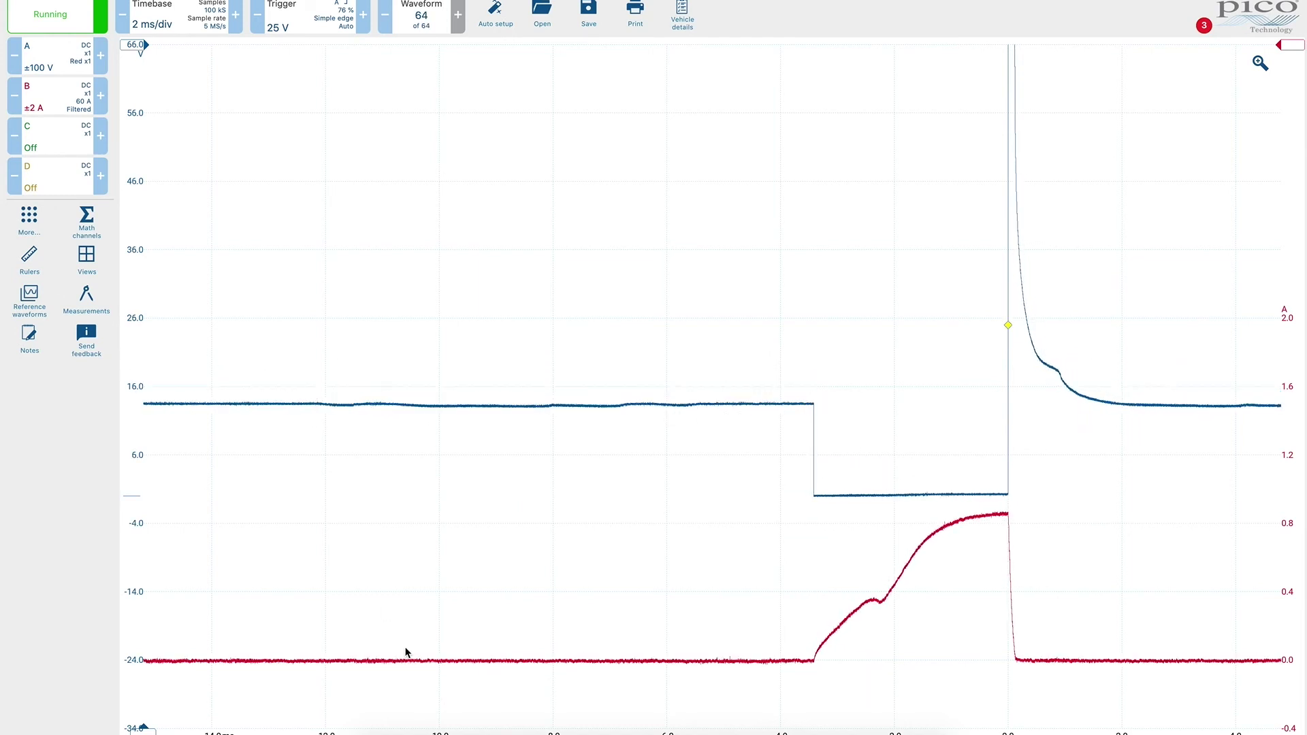